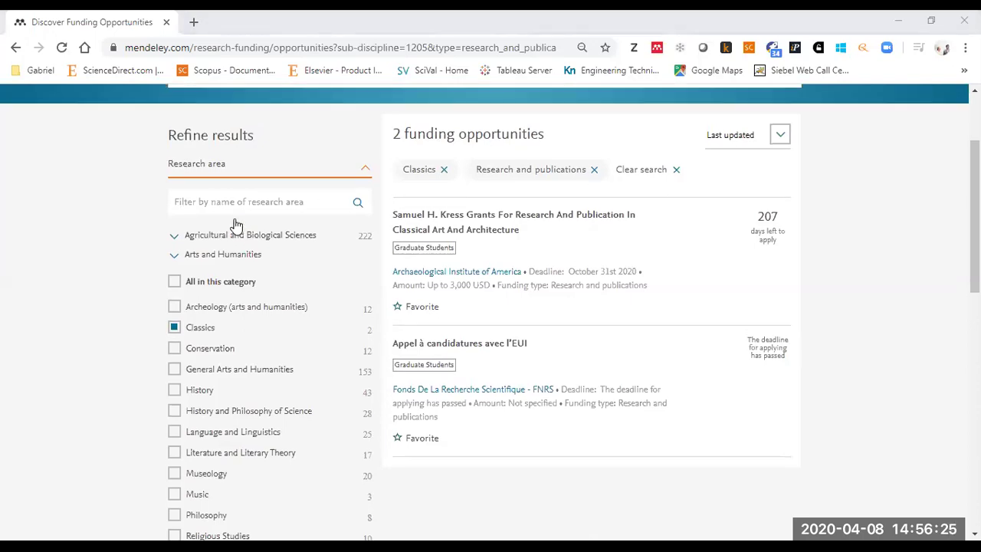
Step: Open the Mendeley web feed and examine the first article suggestion's explanatory heading
scroll(233, 224, "up", 3)
left_click(194, 107)
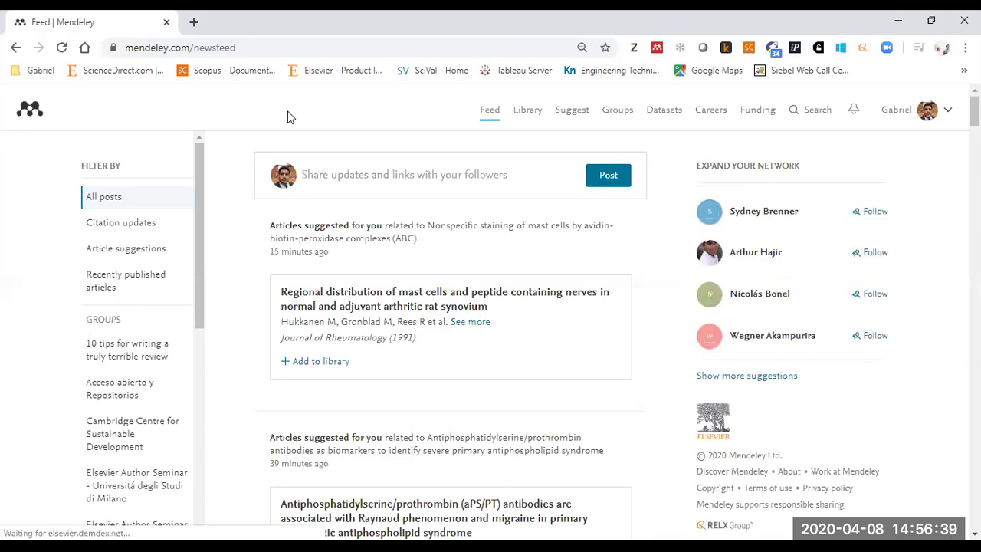
left_click_drag(333, 256, 269, 226)
left_click(357, 260)
left_click_drag(352, 259, 270, 224)
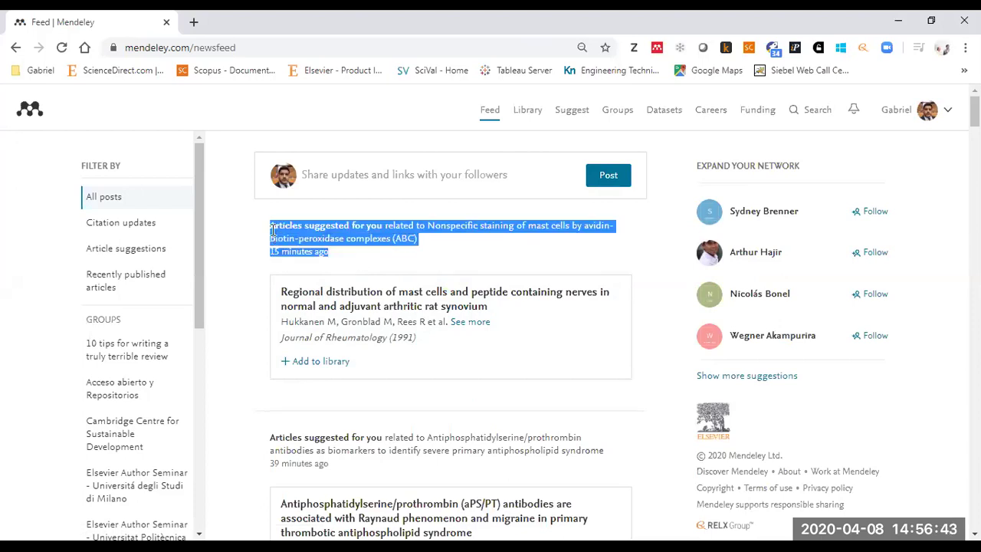
left_click(343, 255)
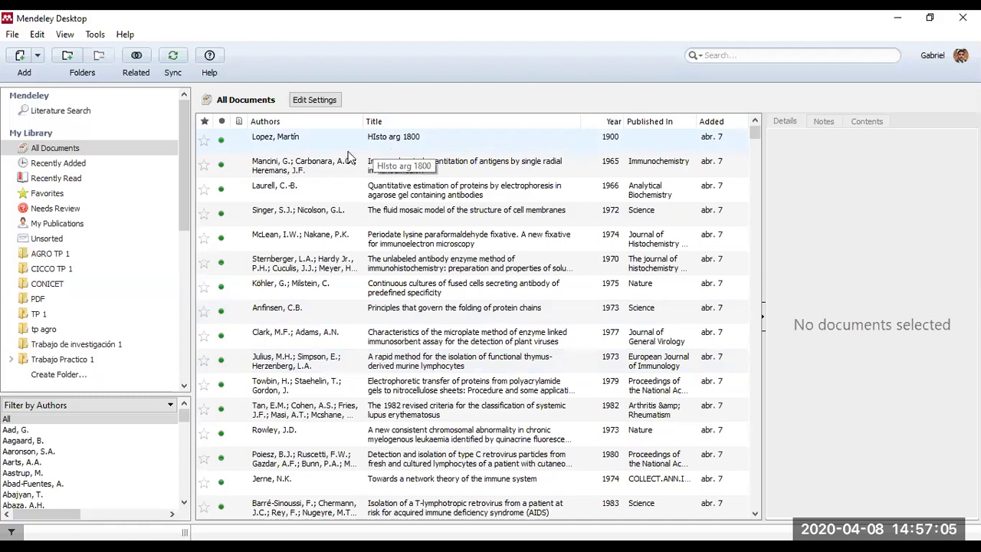
Step: Switch to Mendeley Desktop, synchronize the library, and create a folder named UNCUYO in My Library
left_click(171, 60)
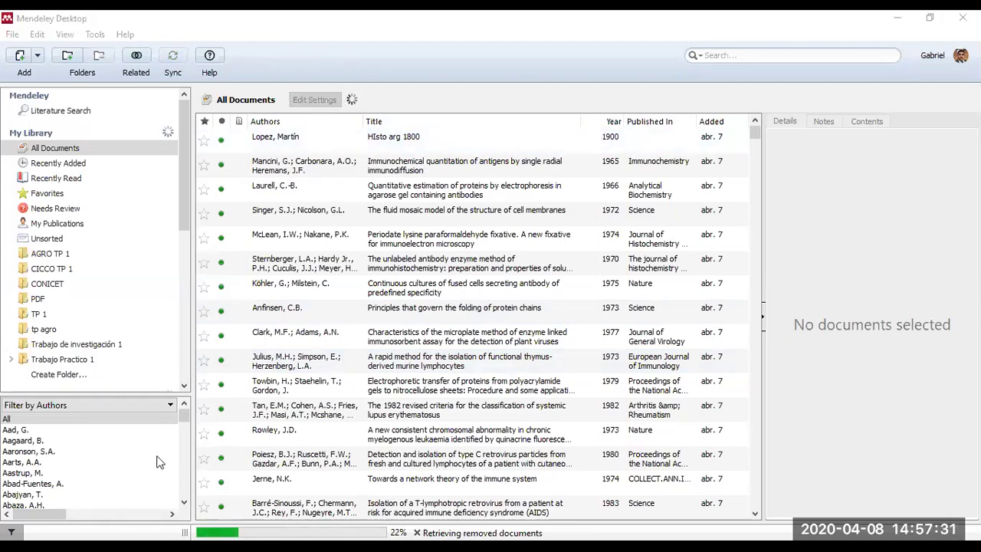
left_click(46, 373)
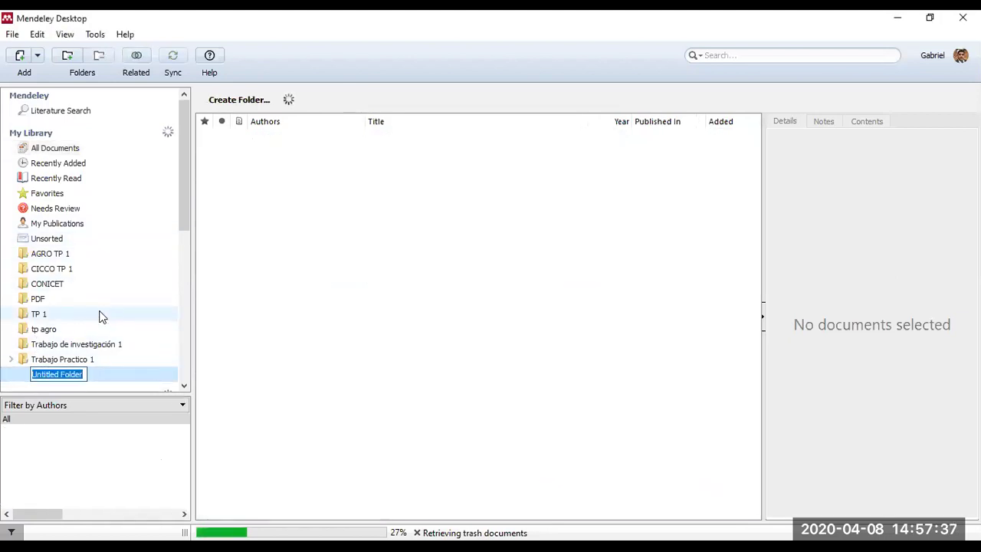
type("U")
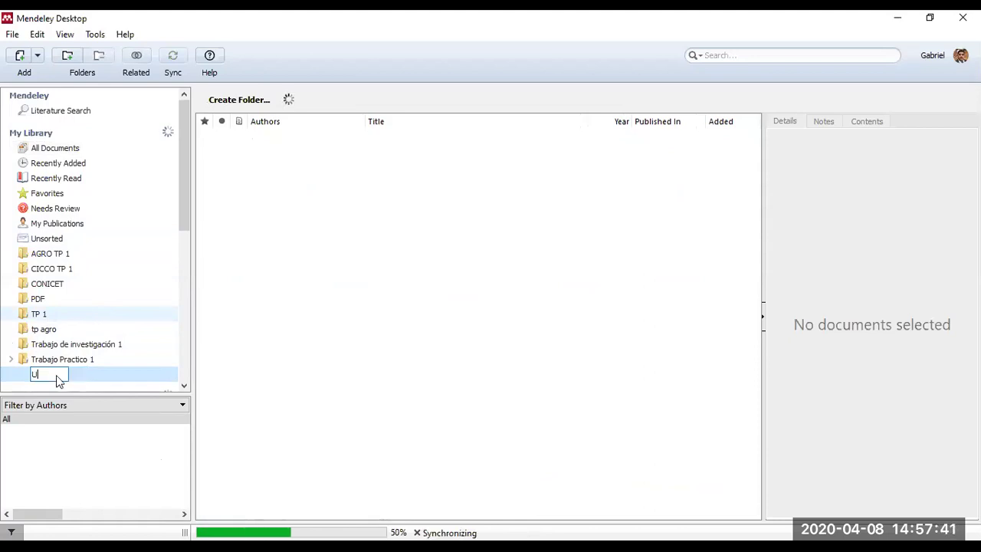
type("NCUYO")
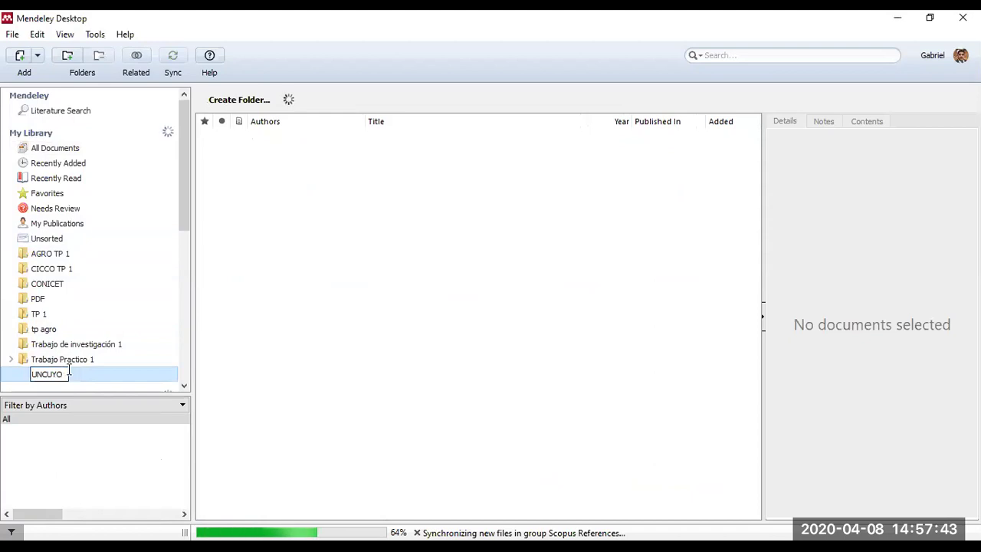
key("Return")
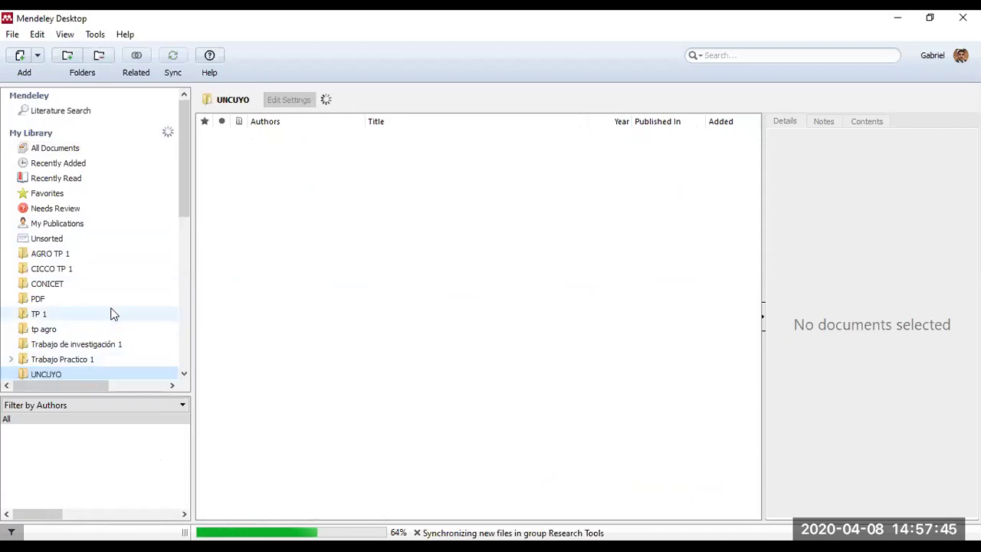
Step: Add the consecutive documents from the nitenpyram immunoassay article through the dopamine receptor cloning article to the UNCUYO folder, and open that folder
scroll(91, 311, "down", 2)
scroll(82, 245, "up", 3)
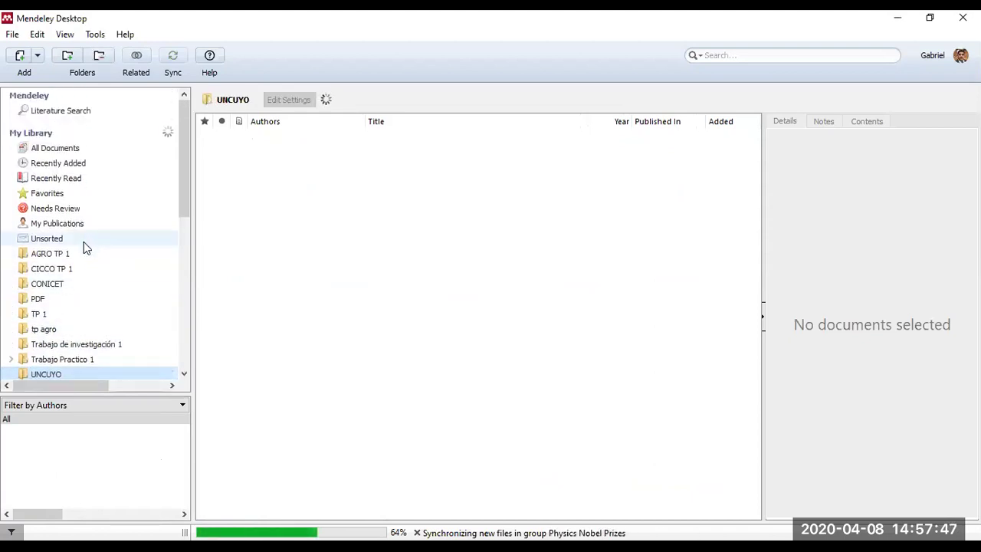
left_click(77, 150)
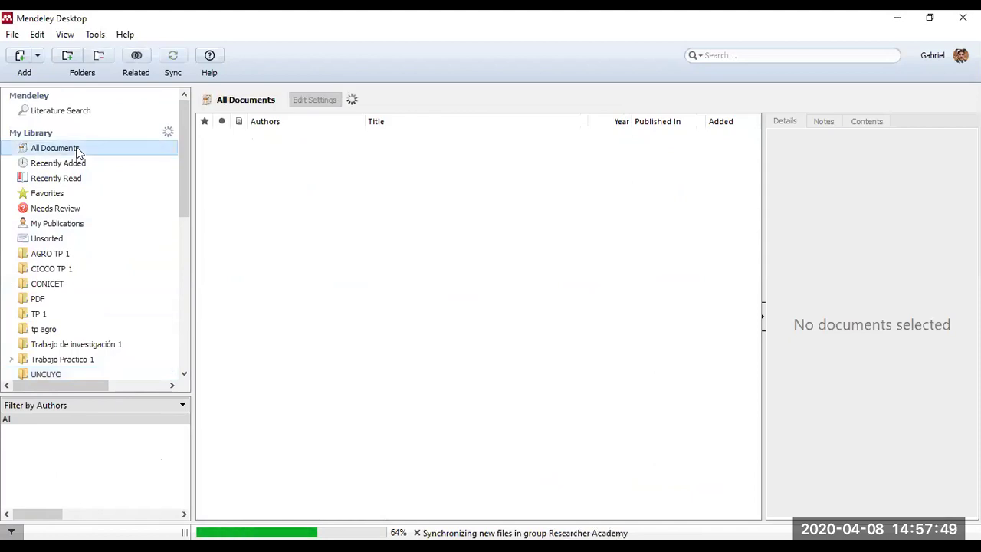
left_click(329, 165)
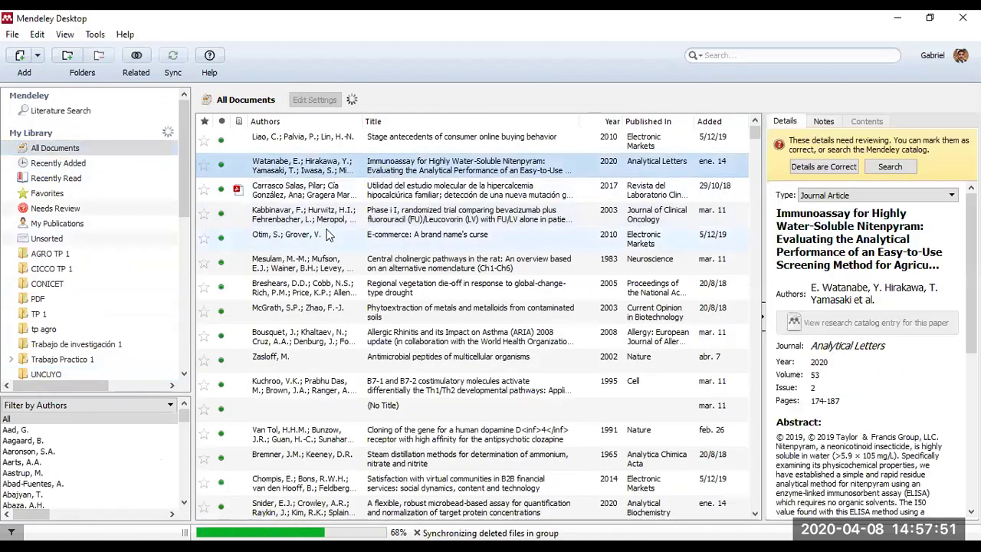
left_click(322, 439, "shift")
scroll(129, 267, "down", 4)
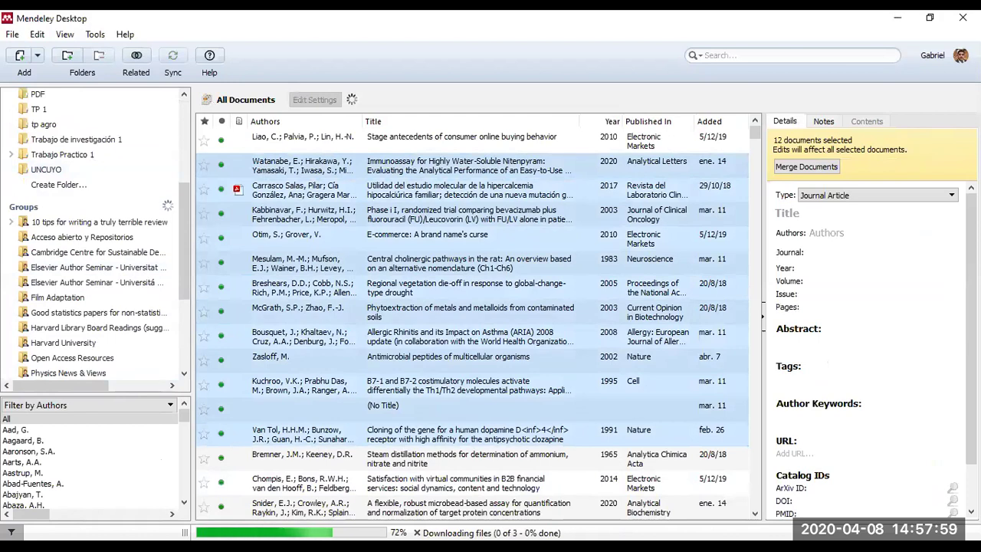
left_click_drag(380, 173, 59, 162)
left_click(59, 162)
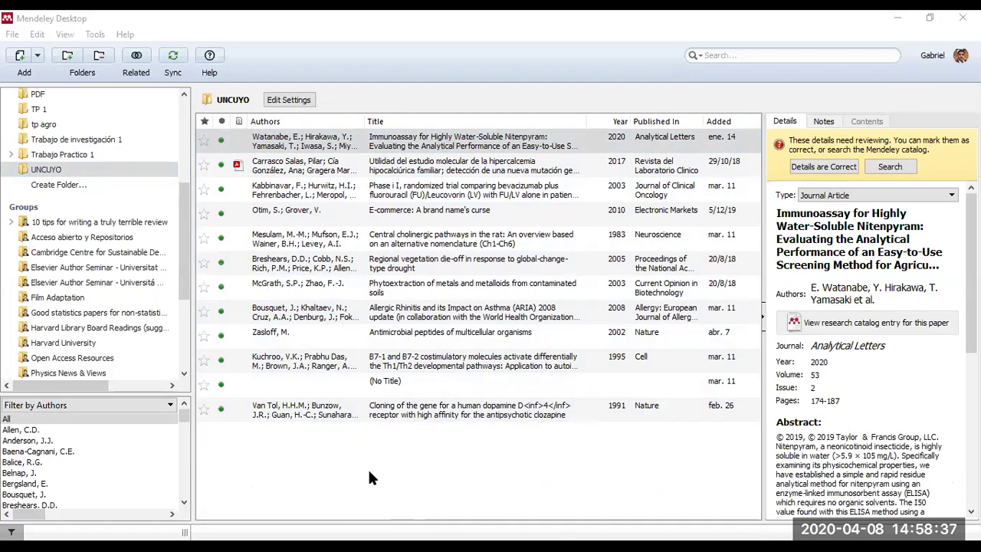
left_click(76, 167)
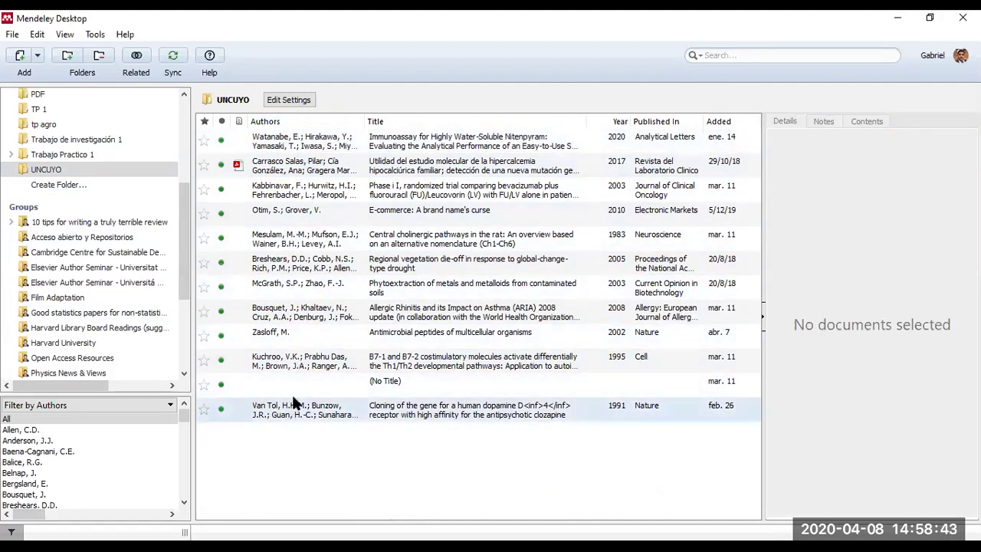
Step: Compare the full library document list with the contents of the UNCUYO folder
scroll(35, 244, "up", 2)
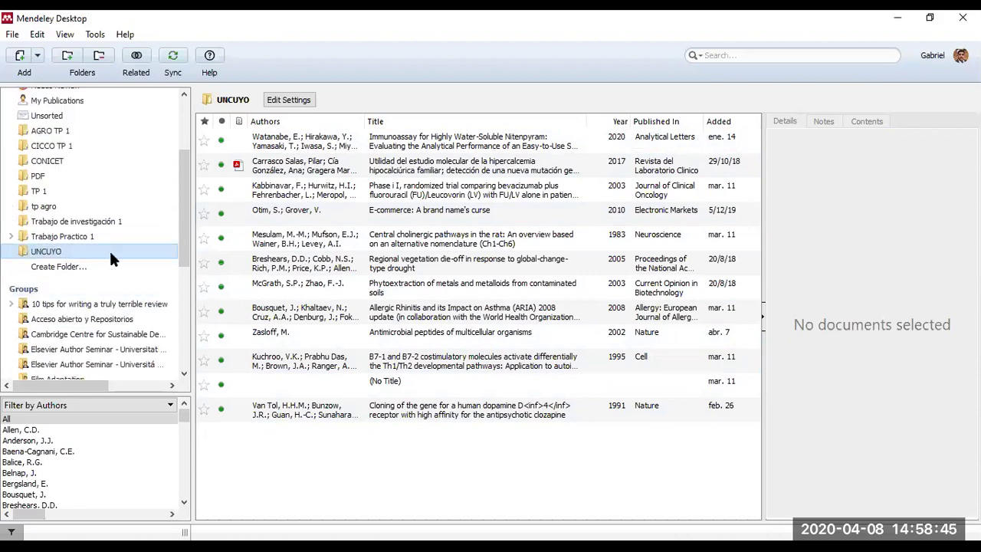
scroll(71, 111, "up", 2)
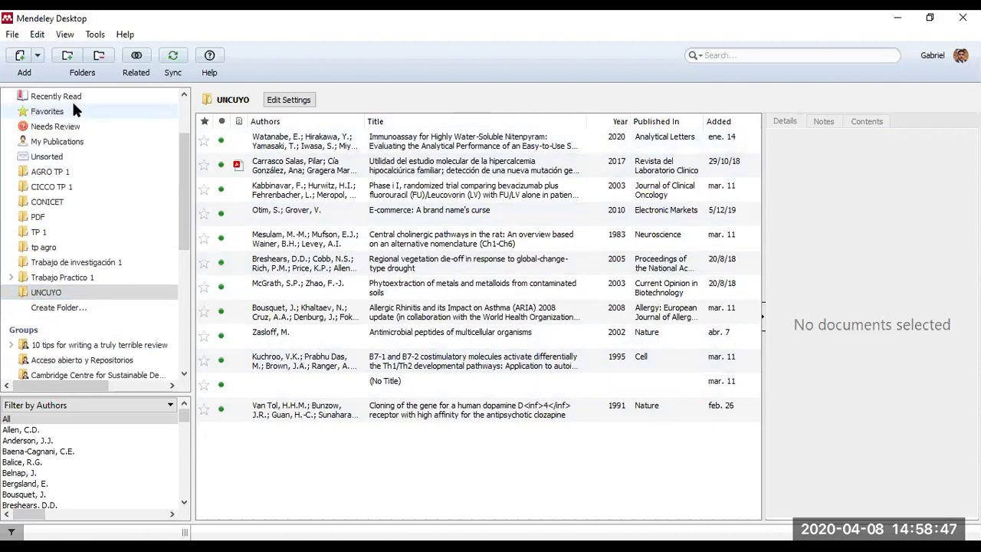
scroll(72, 99, "up", 2)
left_click(77, 107)
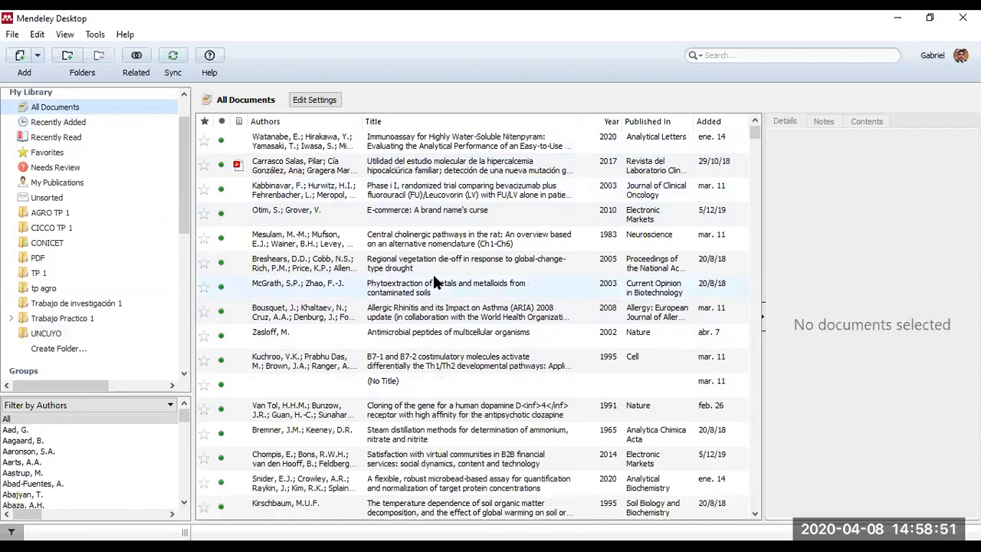
scroll(420, 285, "down", 2)
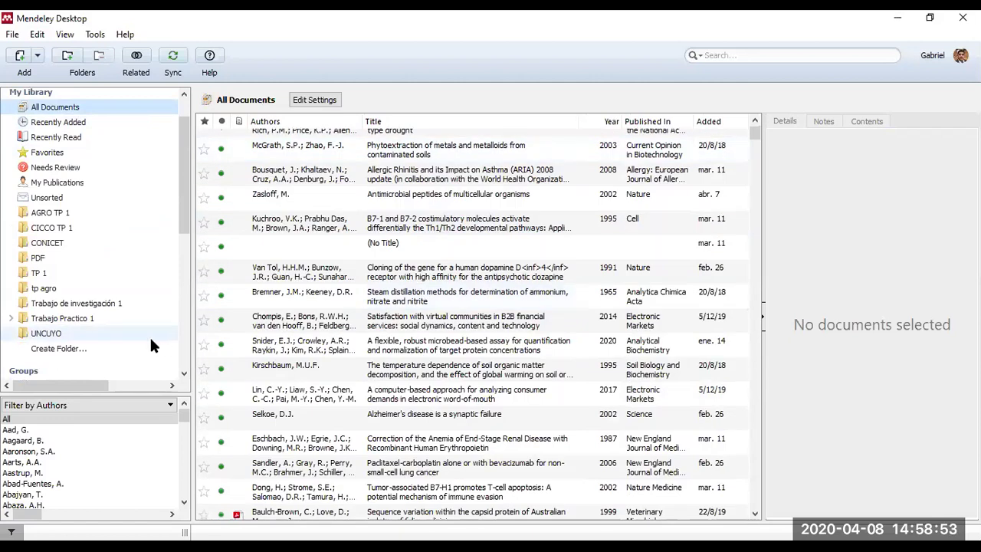
left_click(149, 334)
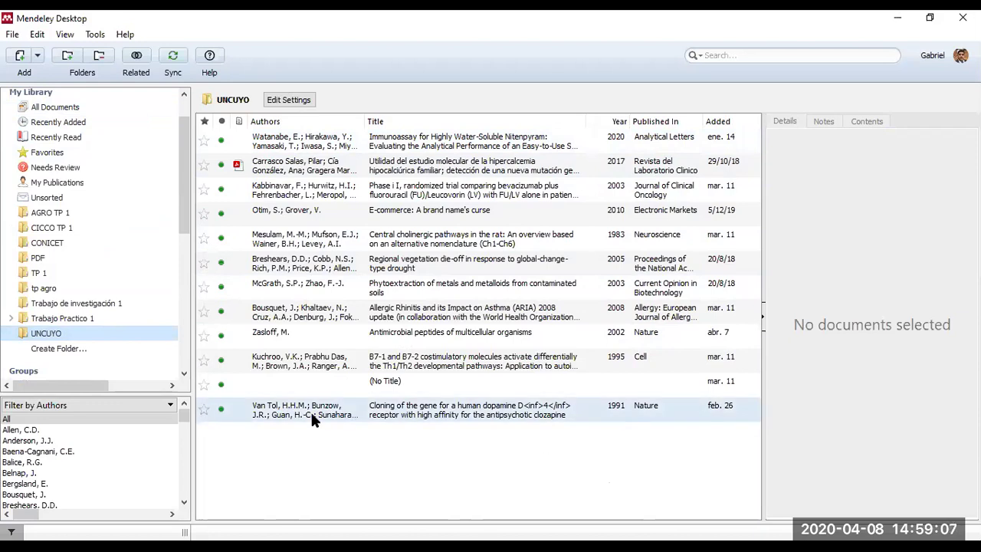
Step: Show all library documents sorted with the PDF-attached ones first, and select the first article
left_click(76, 111)
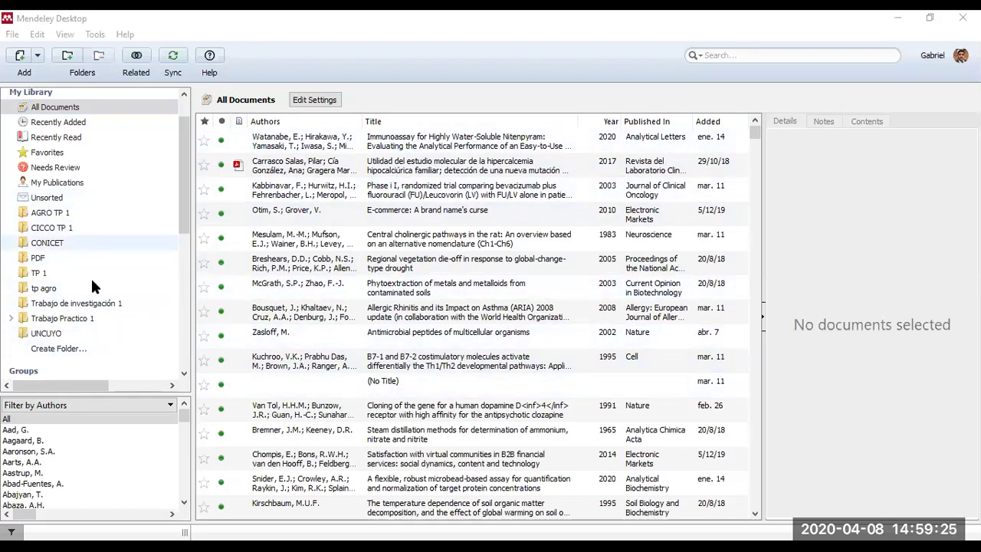
left_click(240, 119)
left_click(263, 144)
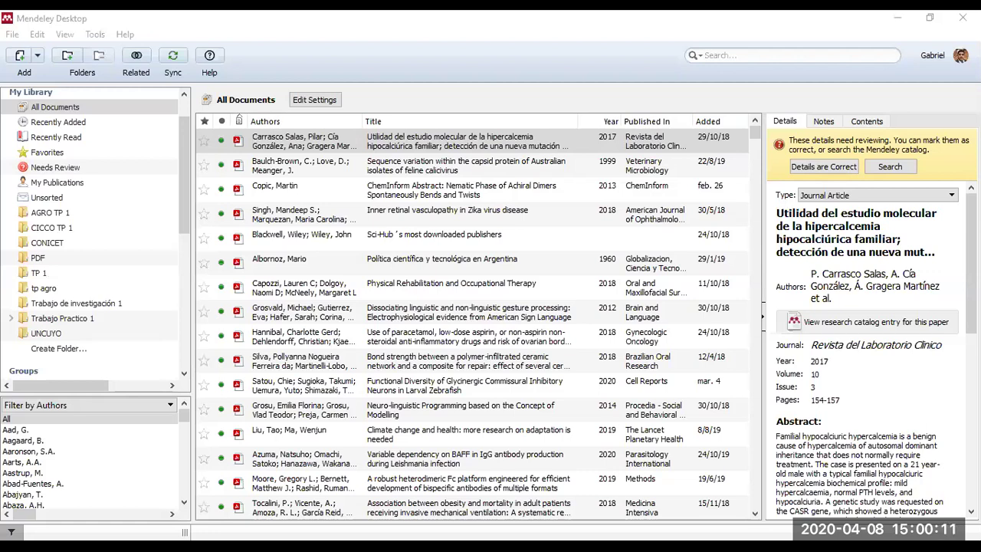
left_click(281, 78)
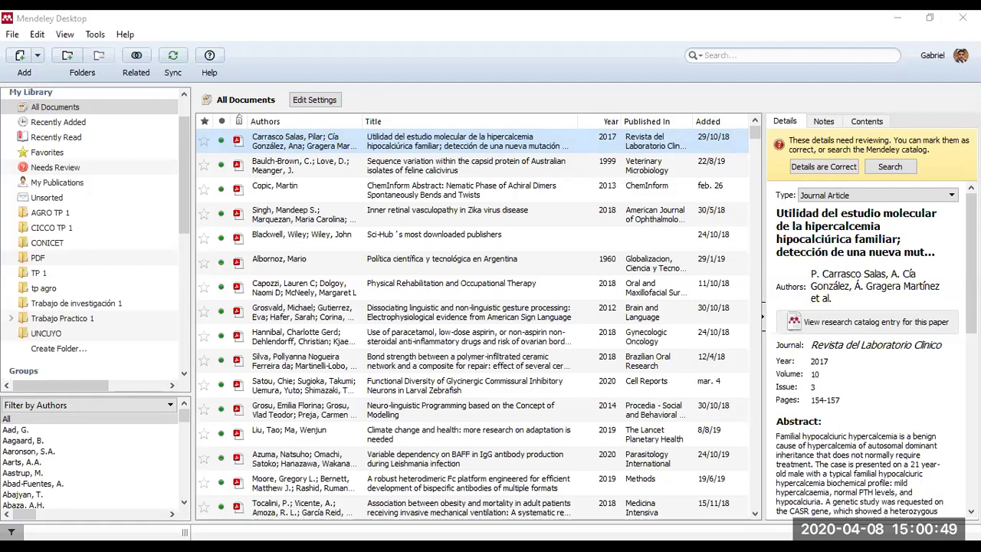
Step: Examine the computer folders offered for automatic PDF import in the watched-folder settings, leaving without making changes
left_click(15, 36)
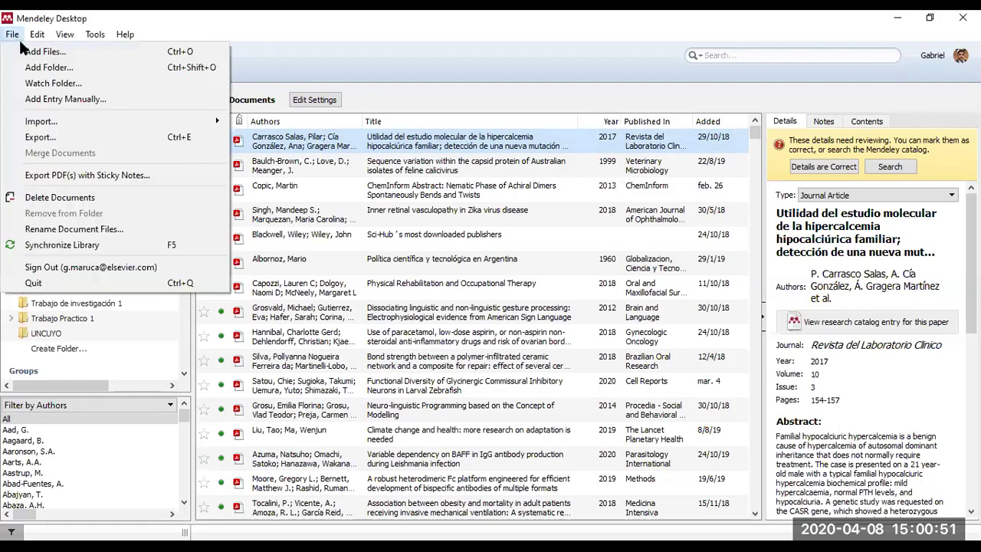
left_click(39, 83)
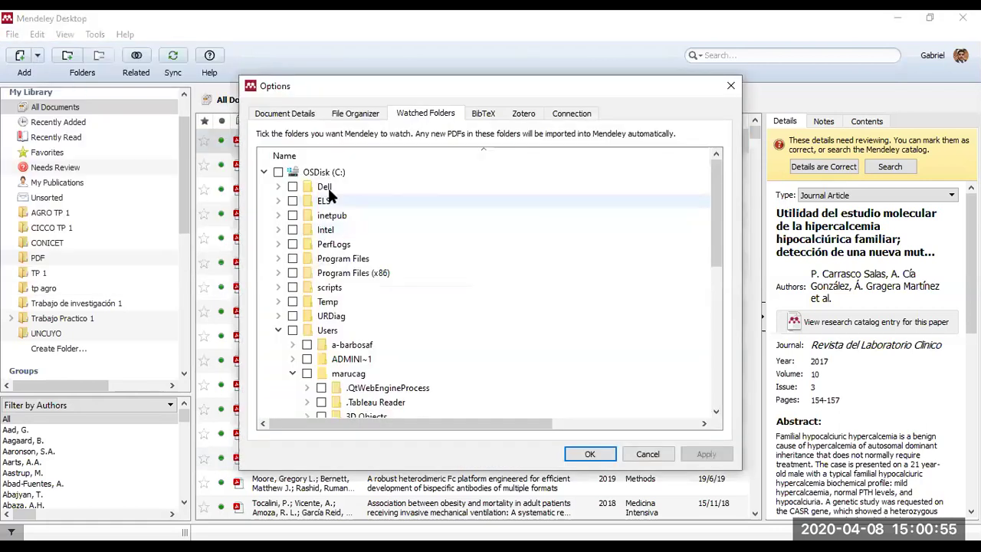
scroll(339, 297, "down", 2)
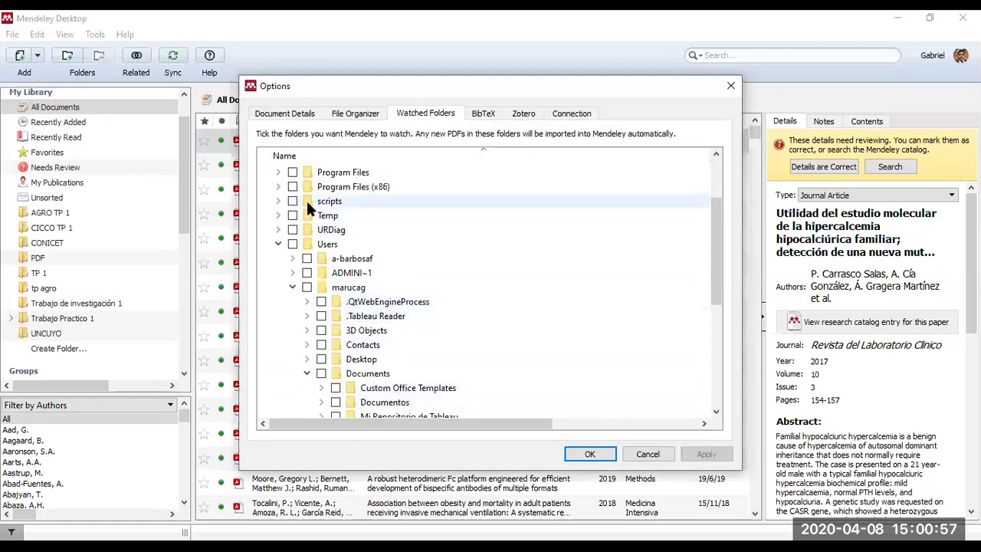
scroll(375, 360, "down", 5)
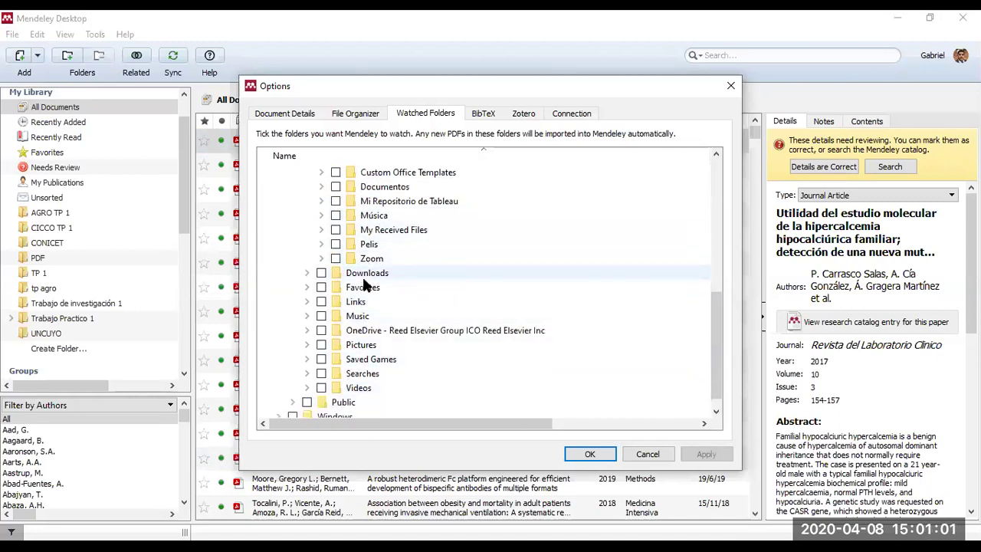
left_click(647, 450)
Step: Start a manual document entry of type Book and give it the title "Hist Arg 1900"
left_click(11, 34)
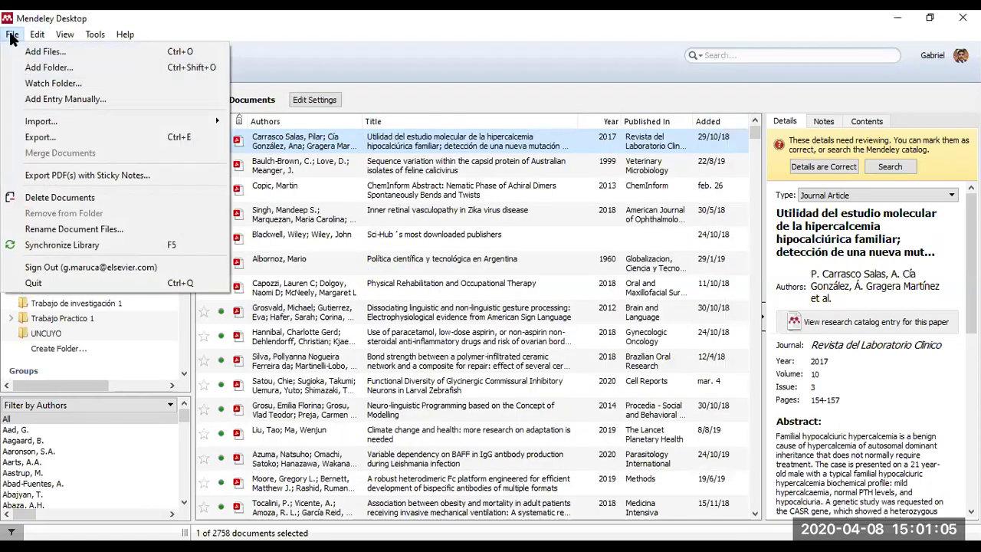
left_click(49, 98)
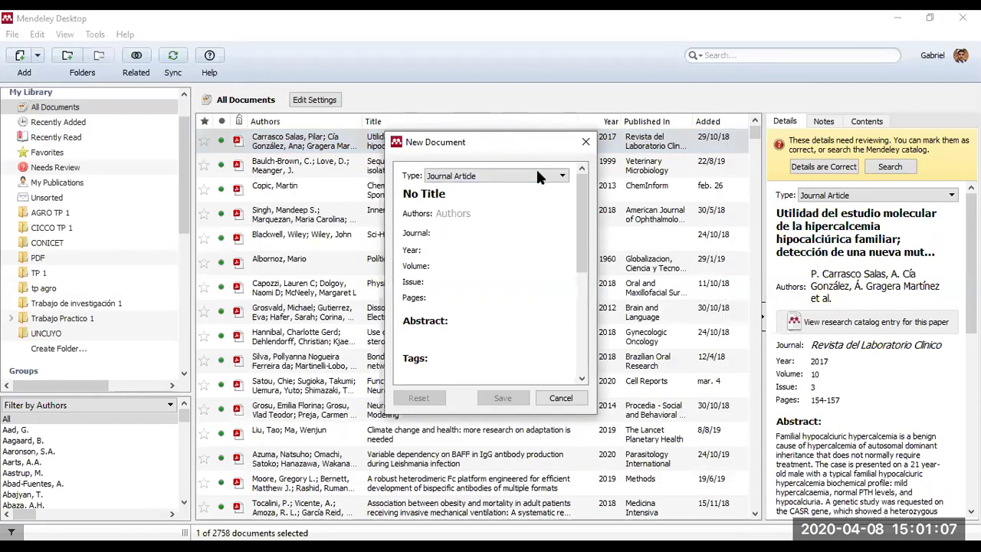
left_click(492, 176)
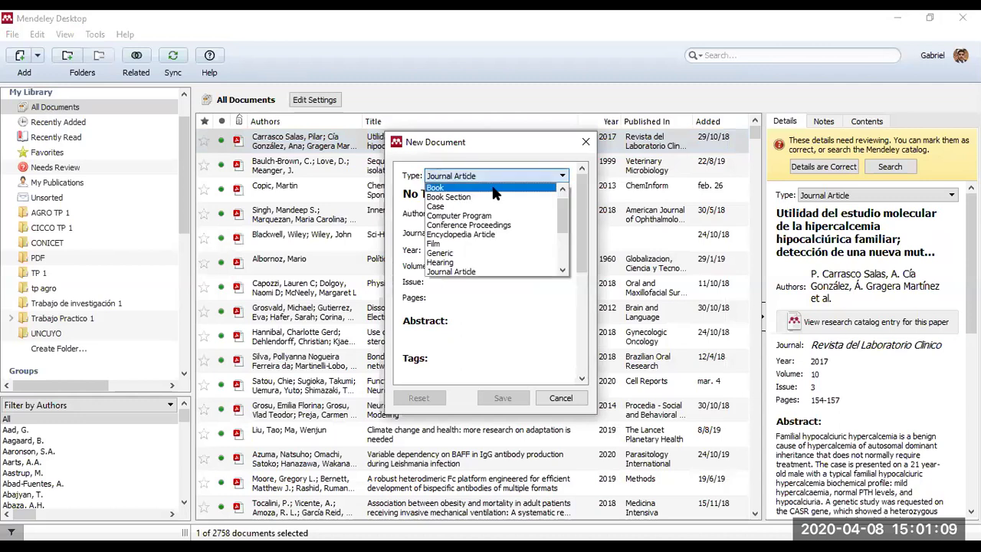
left_click(493, 191)
left_click(493, 193)
left_click_drag(492, 193, 420, 193)
key("BackSpace")
key("BackSpace")
key("BackSpace")
key("BackSpace")
type("His")
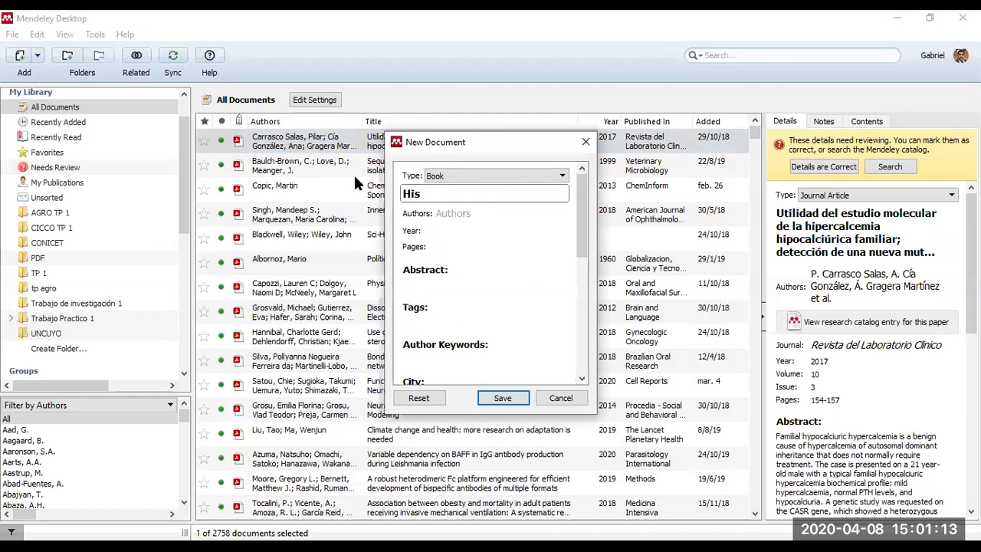
type("t Arg 1")
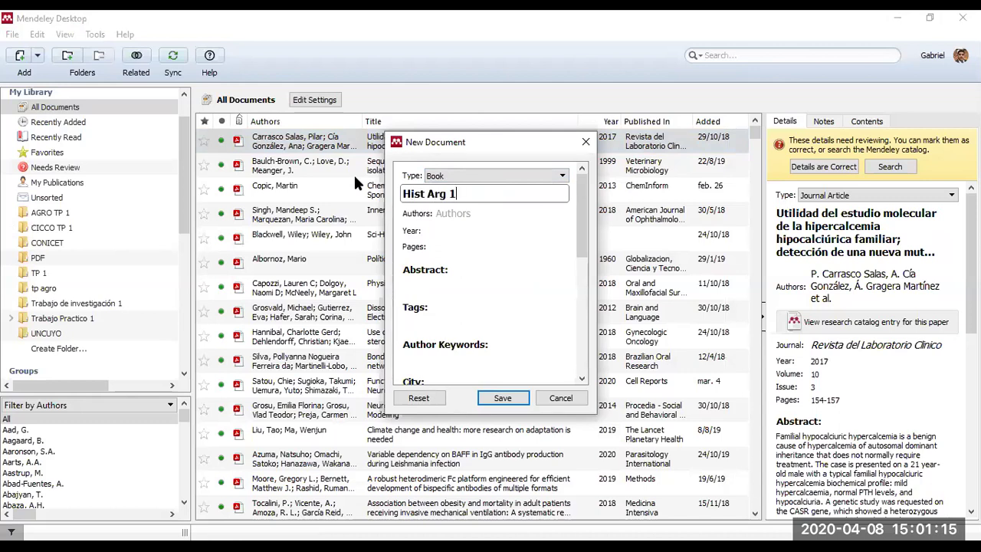
type("900")
Step: Enter the author's full name in the new book entry, last name before first name
left_click(499, 214)
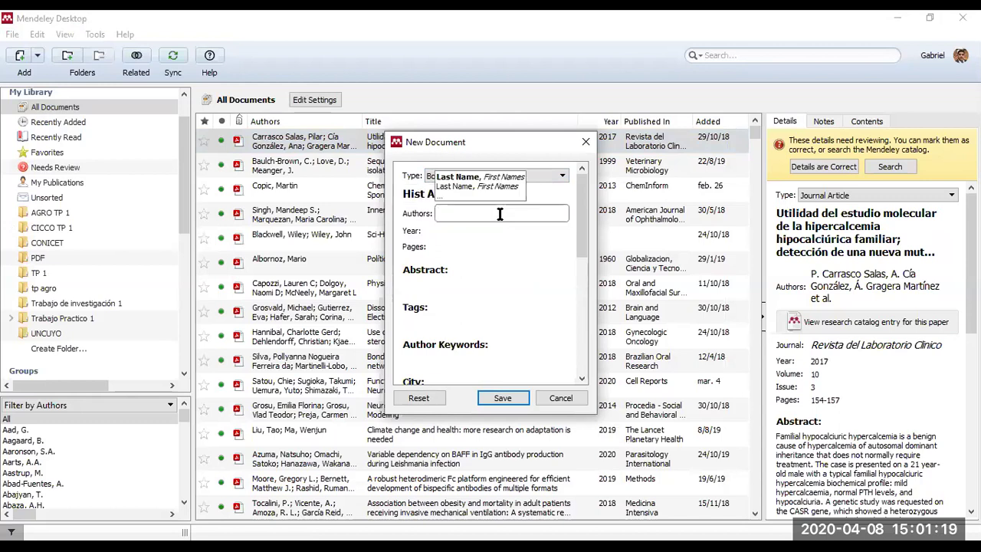
type("perez,")
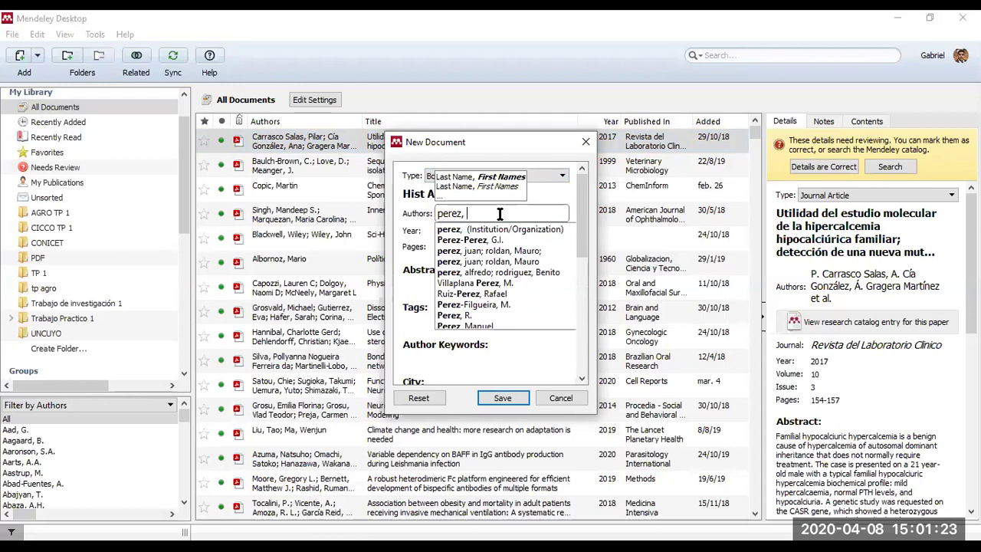
type(" Lpe")
key("BackSpace")
key("BackSpace")
key("BackSpace")
type("Juan")
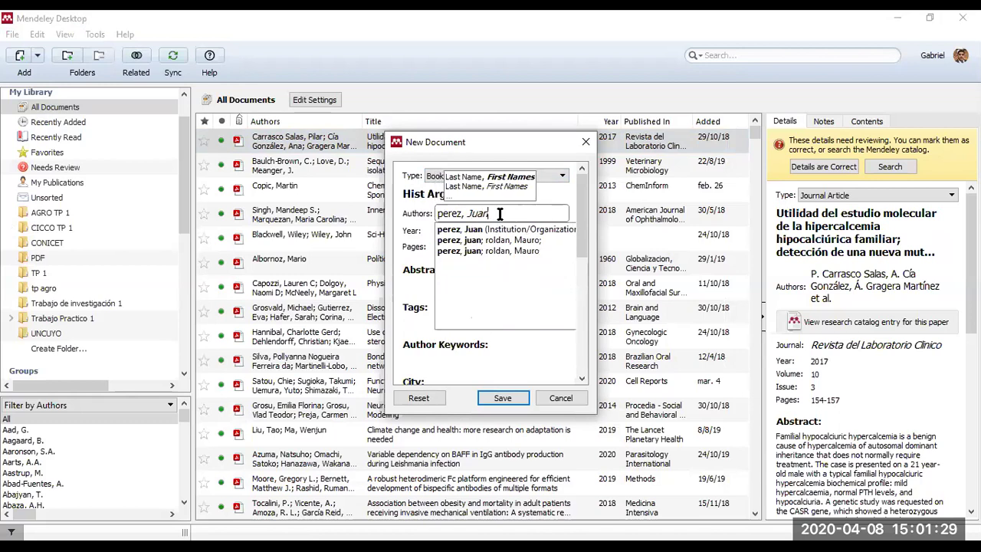
key("Return")
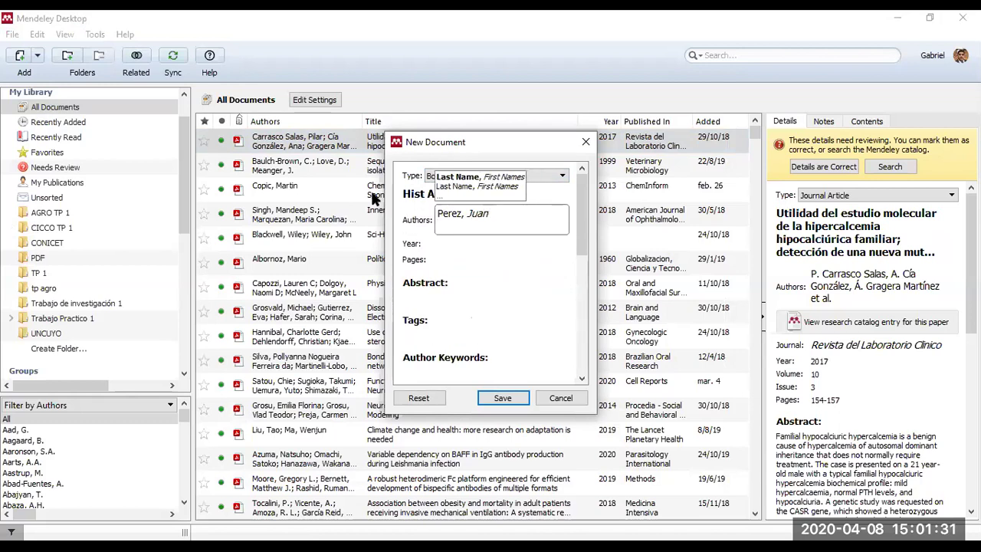
Step: Set the new book entry's year to 1990 and its pages to 300
key("Tab")
type("1990")
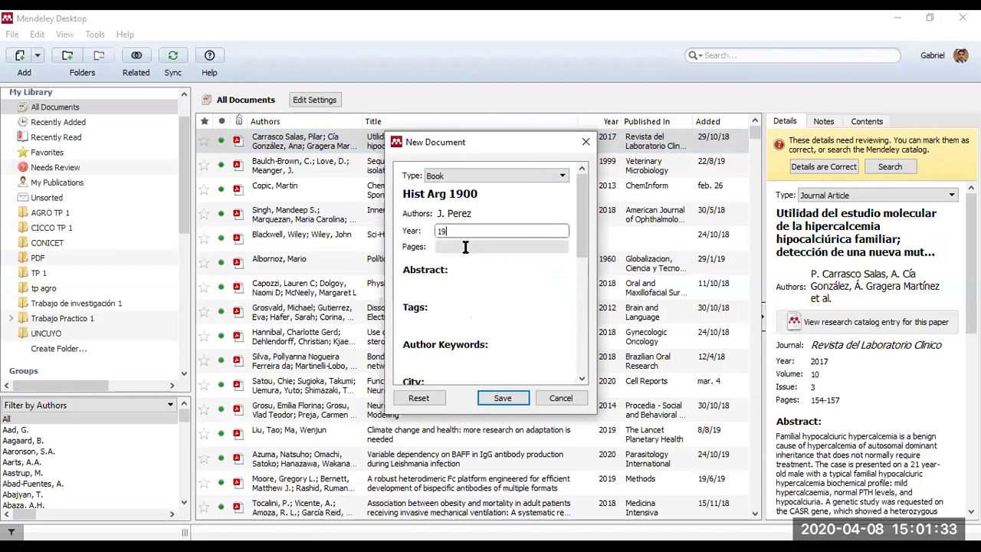
left_click(465, 247)
type("300")
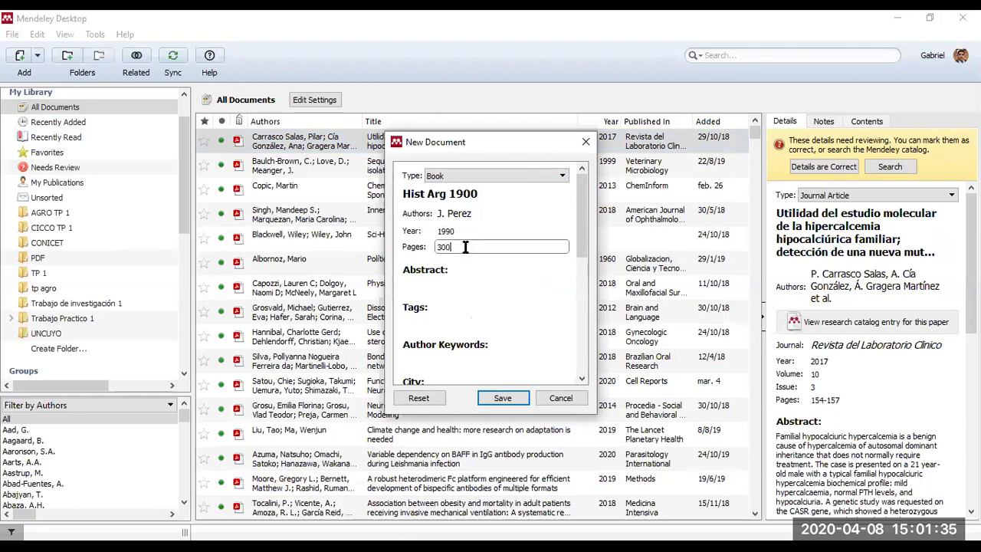
left_click(466, 283)
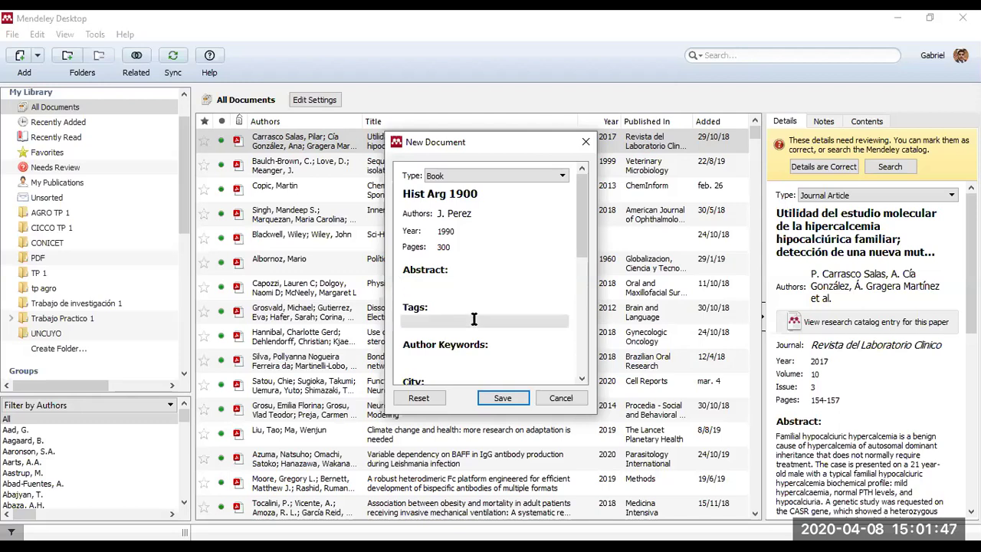
Step: Set the book's edition to 1, leaving its city, editors and publisher empty
scroll(472, 351, "down", 3)
left_click(475, 305)
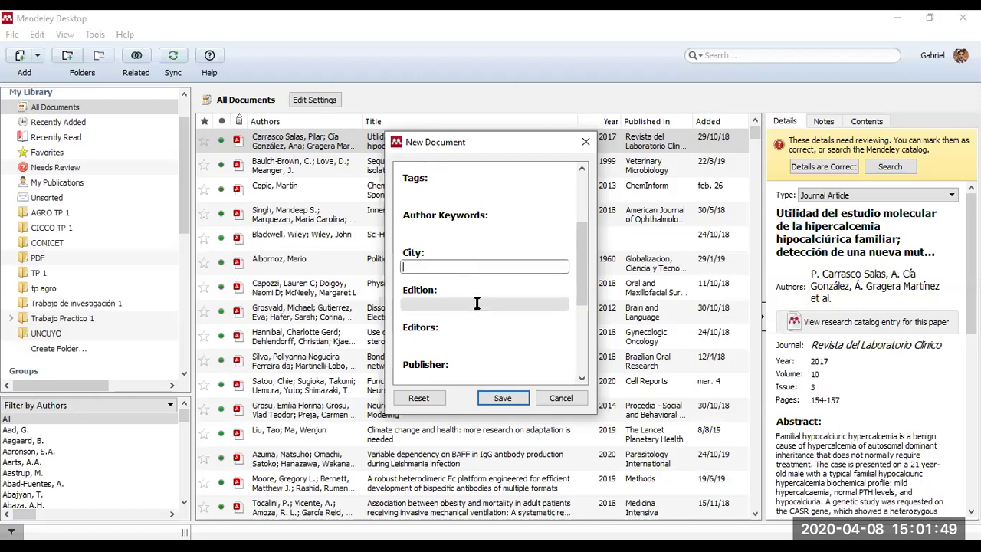
type("1")
left_click(477, 340)
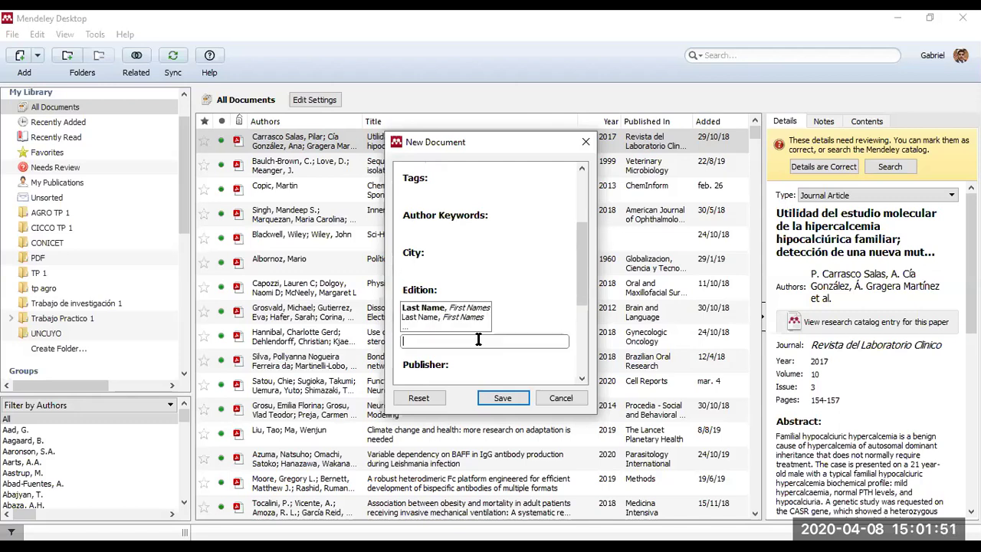
scroll(485, 335, "down", 1)
key("Tab")
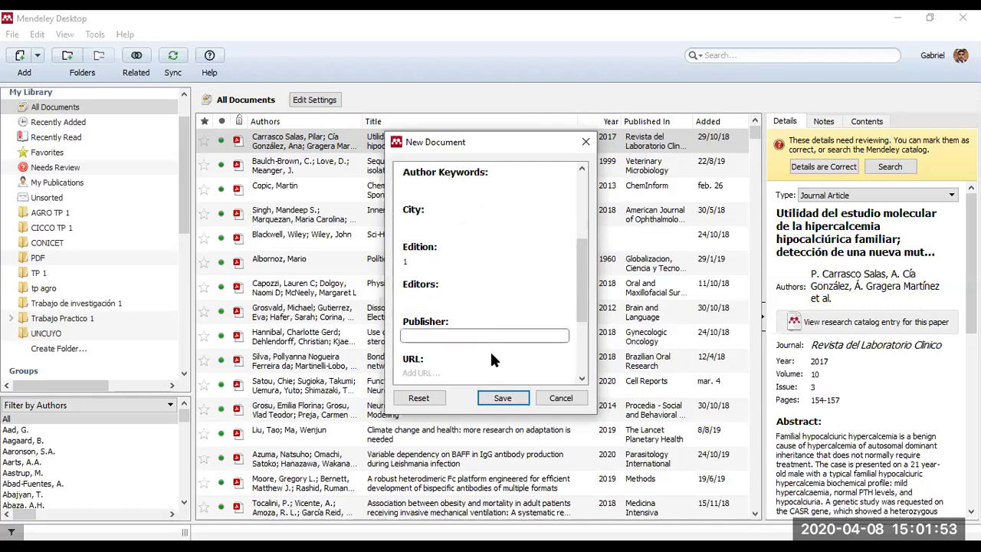
Step: Save the book entry without a URL or catalog IDs, and sort all documents by date added, newest first
scroll(489, 345, "down", 3)
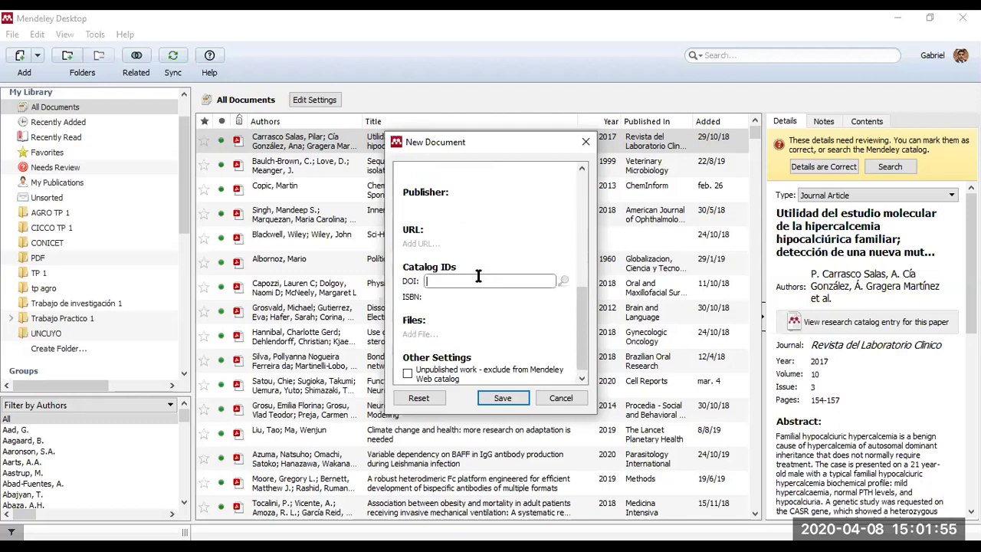
left_click(471, 234)
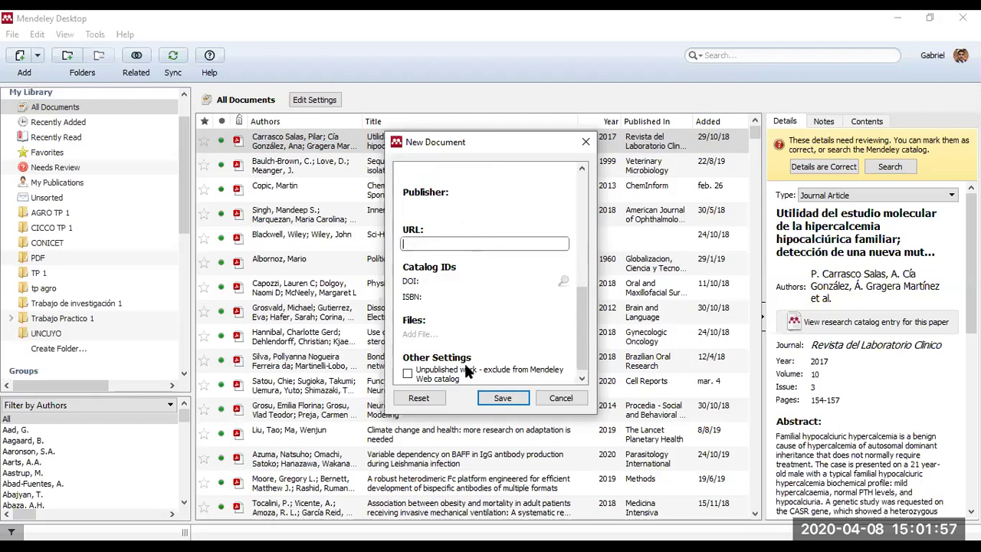
scroll(481, 309, "up", 5)
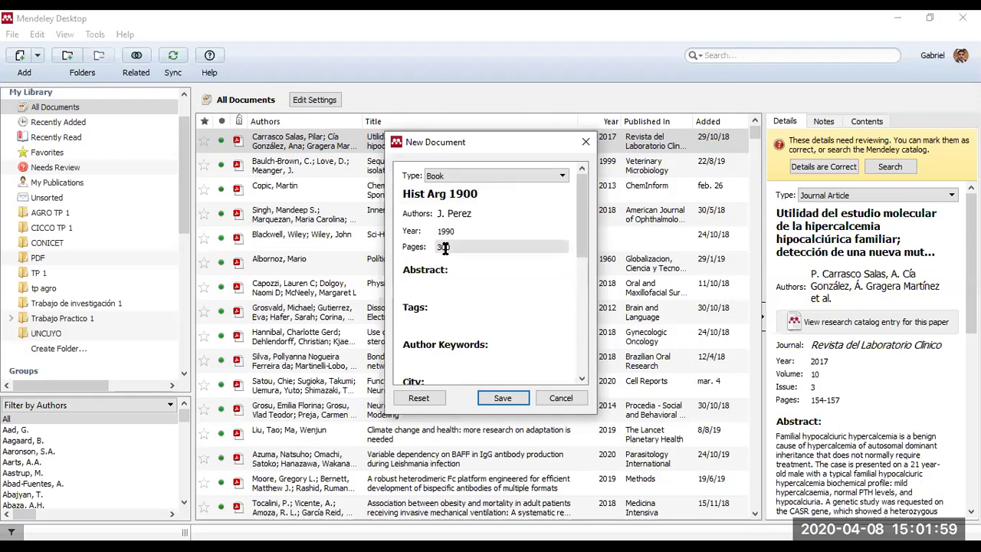
left_click(506, 395)
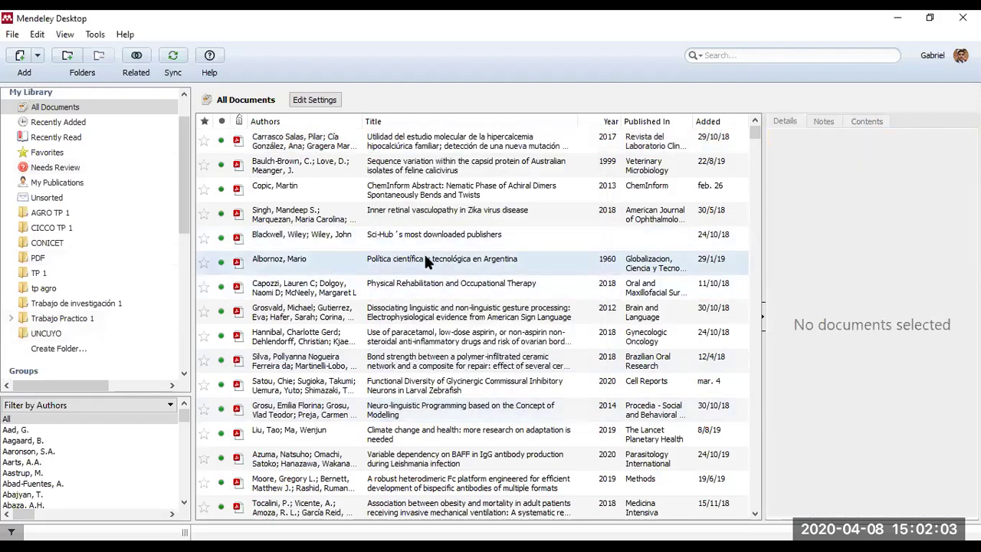
left_click(706, 119)
left_click(706, 119)
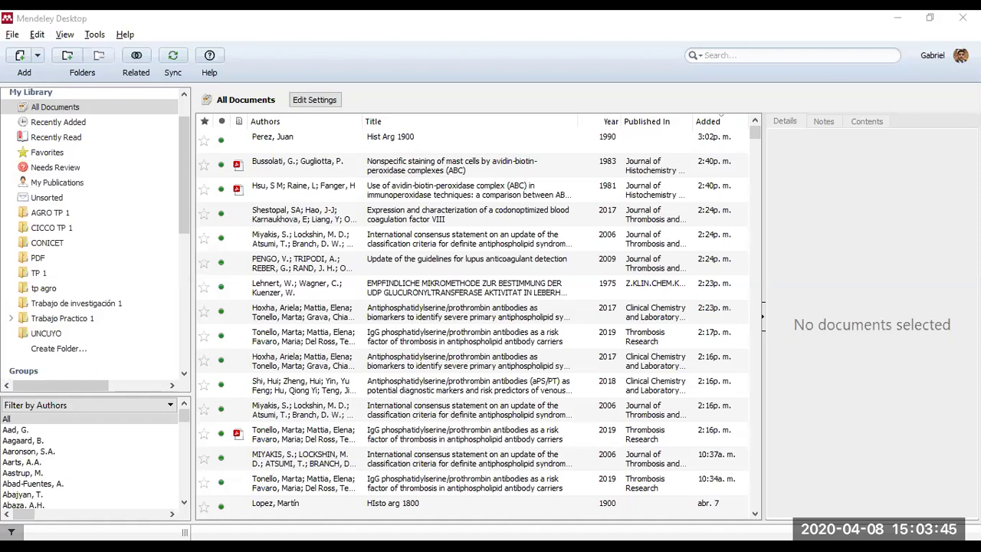
Step: Switch to the Word document and undo its existing Mendeley citations and bibliography, leaving only the sample text
key("alt+Tab")
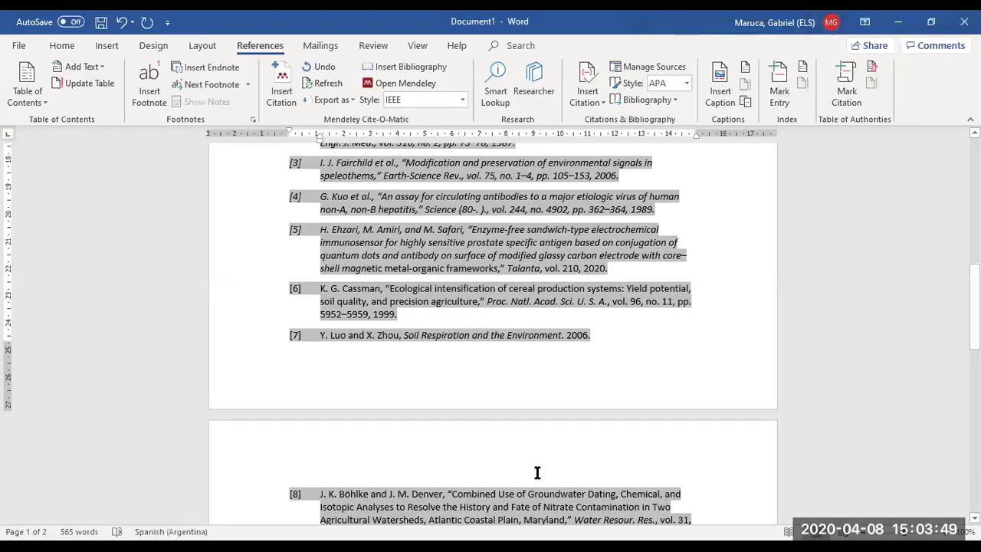
left_click(659, 351)
scroll(661, 354, "up", 2)
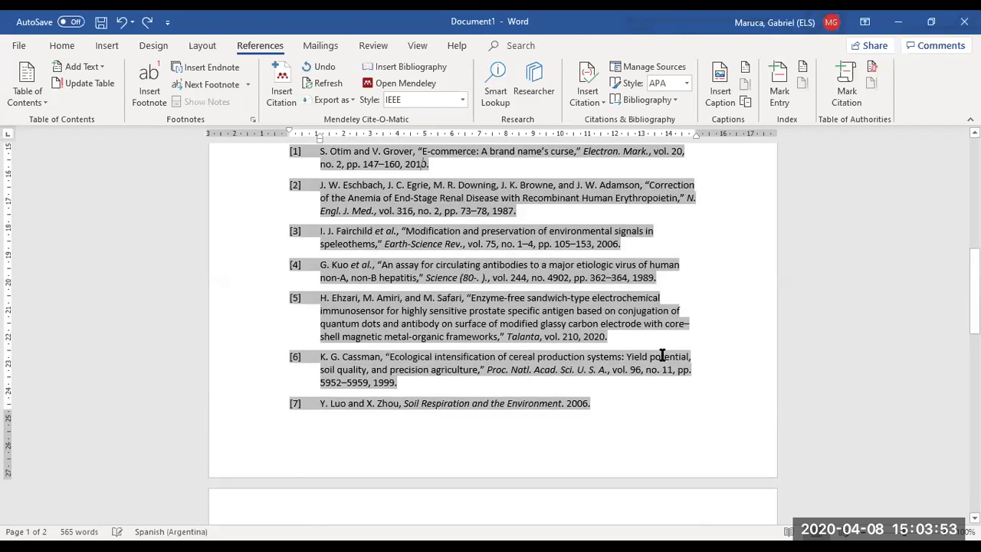
key("ctrl+z")
scroll(504, 408, "up", 1)
Step: Insert Mendeley citations to several library documents on new lines below the first and second paragraphs of the sample text
left_click(558, 230)
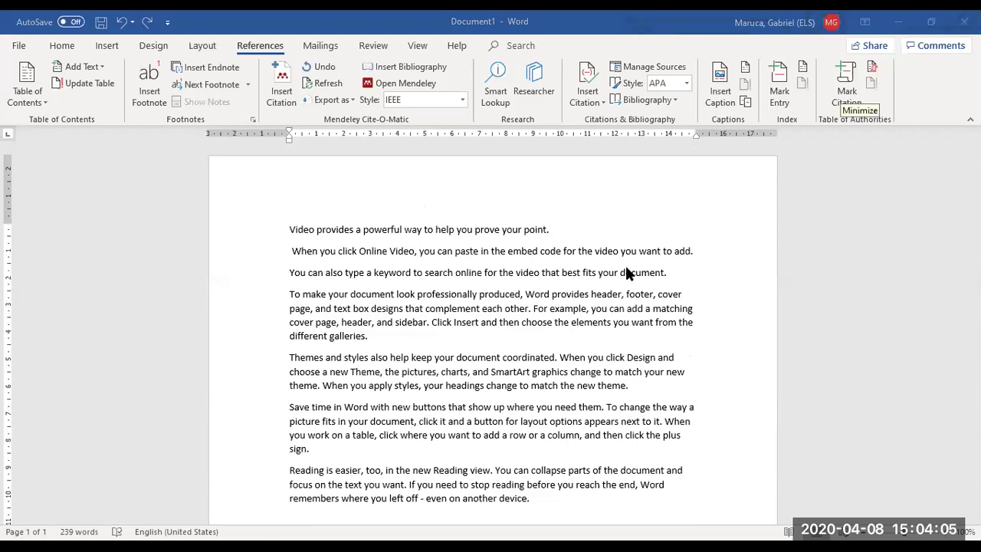
left_click(561, 228)
key("Return")
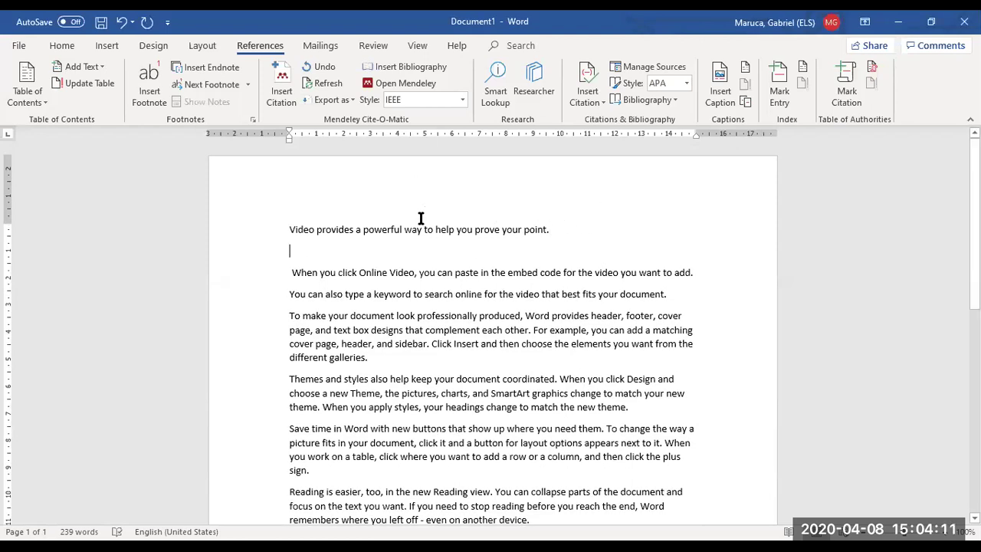
left_click(288, 72)
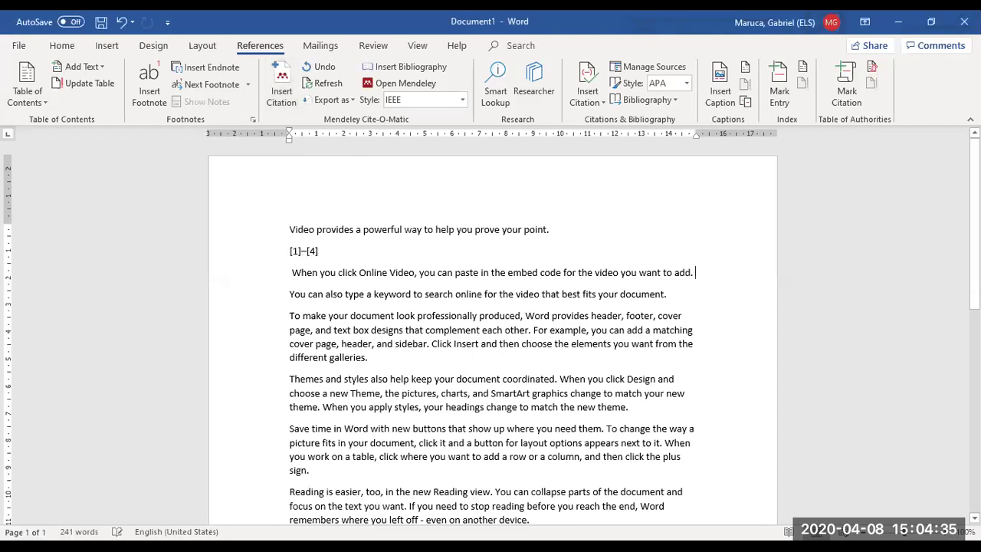
key("Return")
left_click(278, 101)
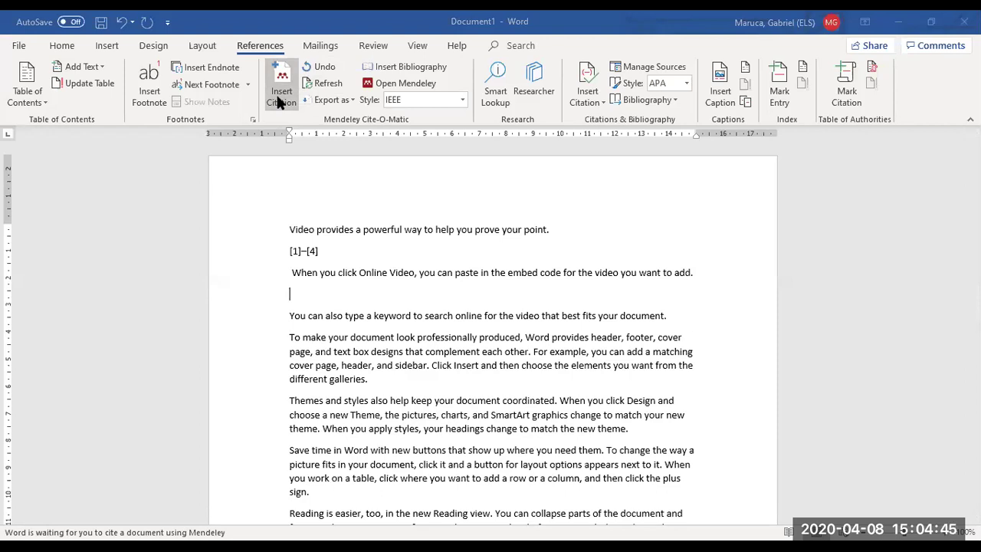
Step: Add a new line below the paragraph ending "best fits your document." and start inserting a Mendeley citation there
left_click(706, 311)
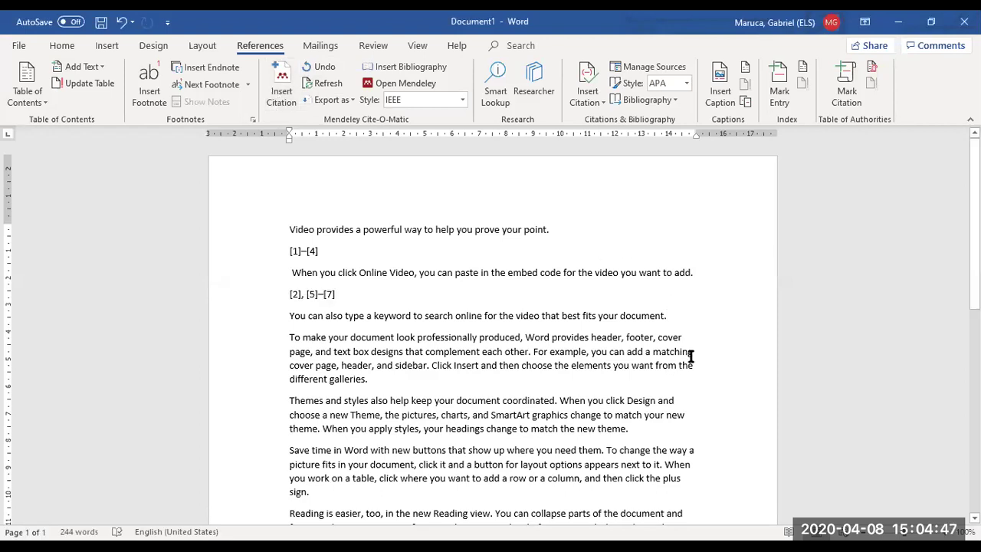
key("Return")
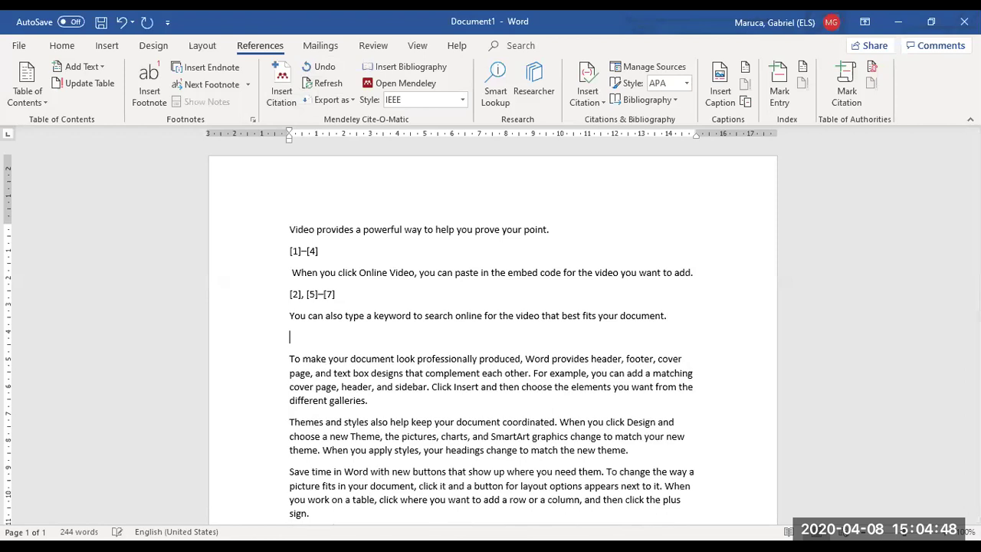
left_click(283, 78)
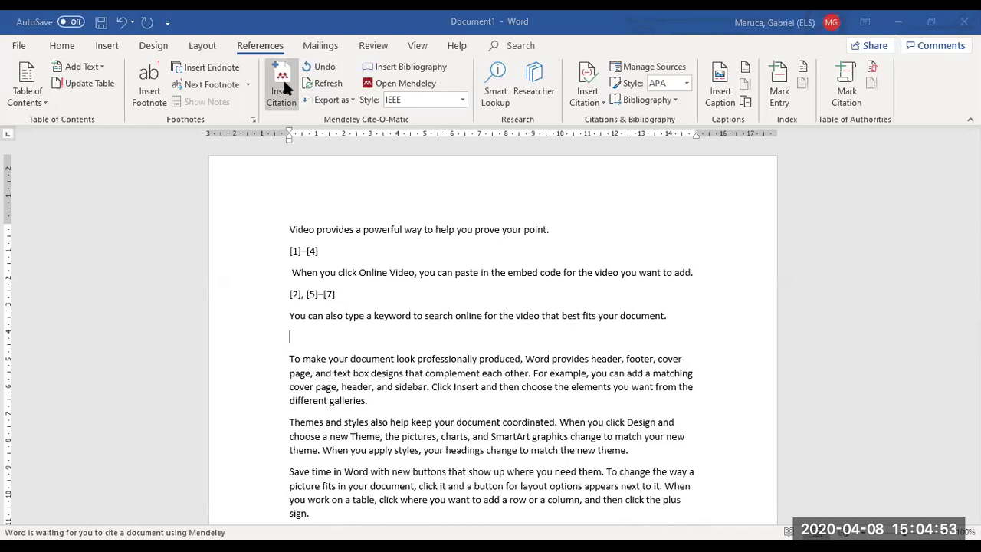